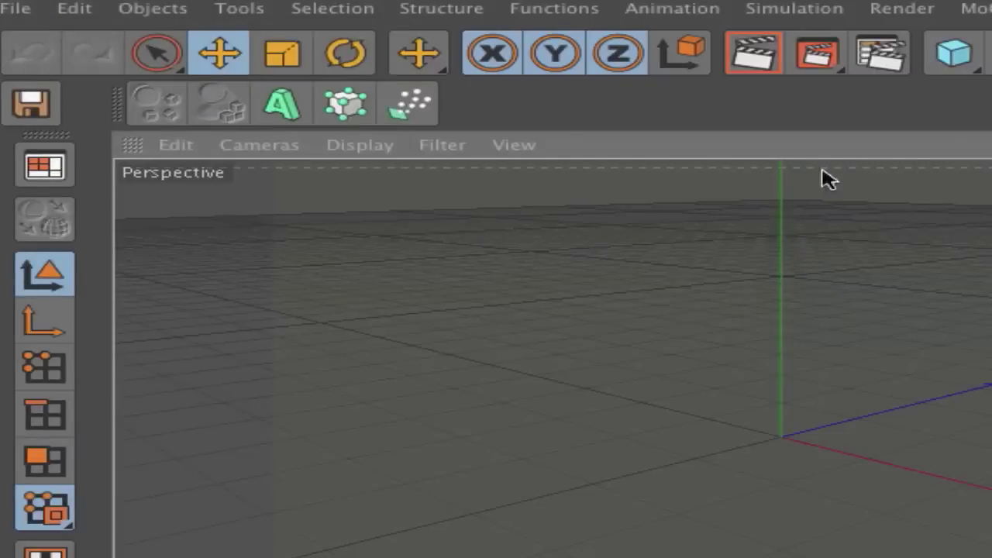
# Add a 200 cm sphere and drop it to the floor so it sits at Y 100 cm.
pyautogui.click(953, 53)
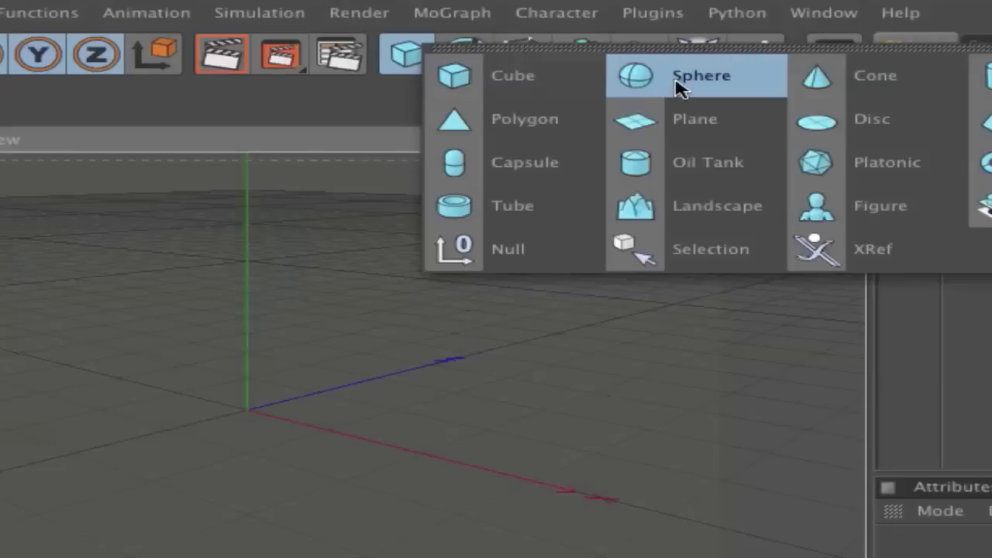
pyautogui.click(677, 87)
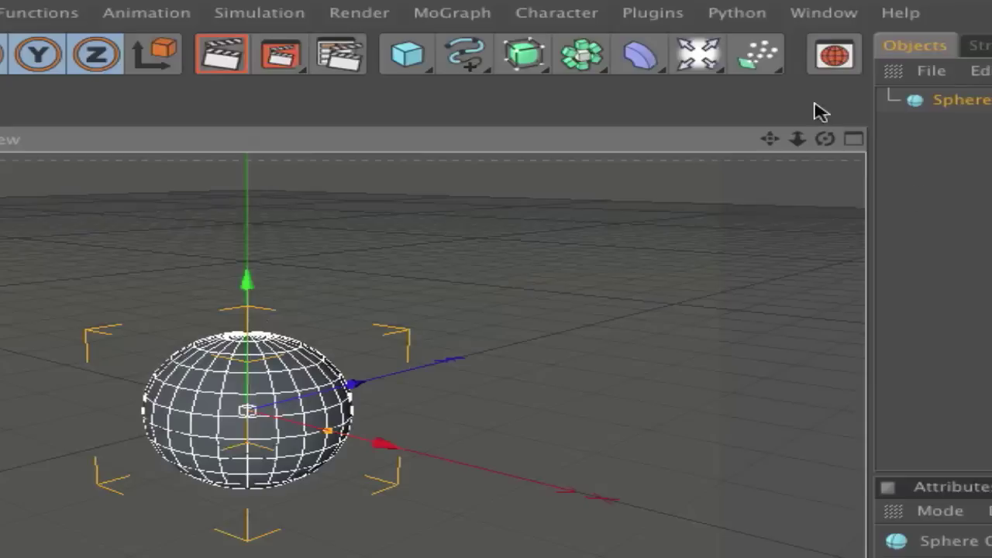
pyautogui.click(640, 14)
pyautogui.moveTo(678, 80)
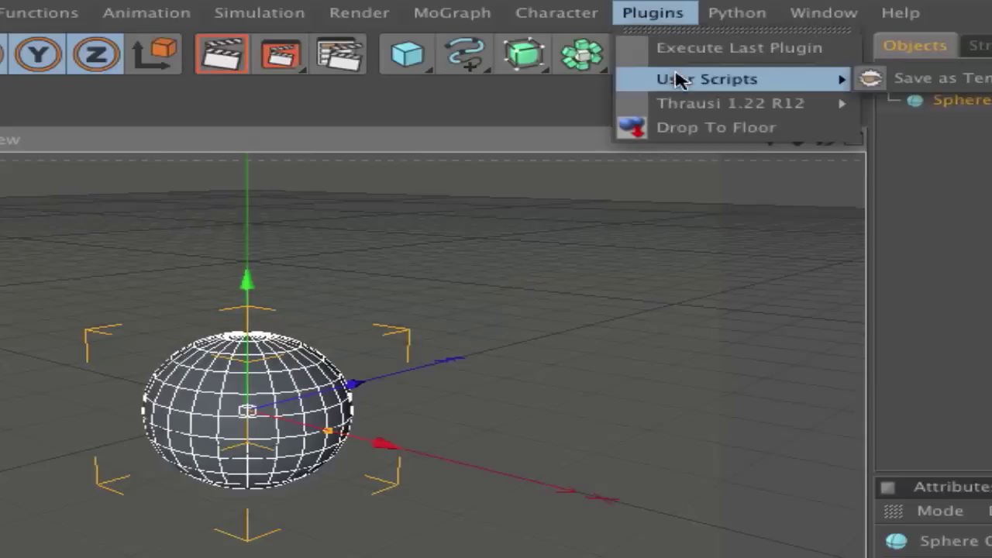
pyautogui.click(692, 128)
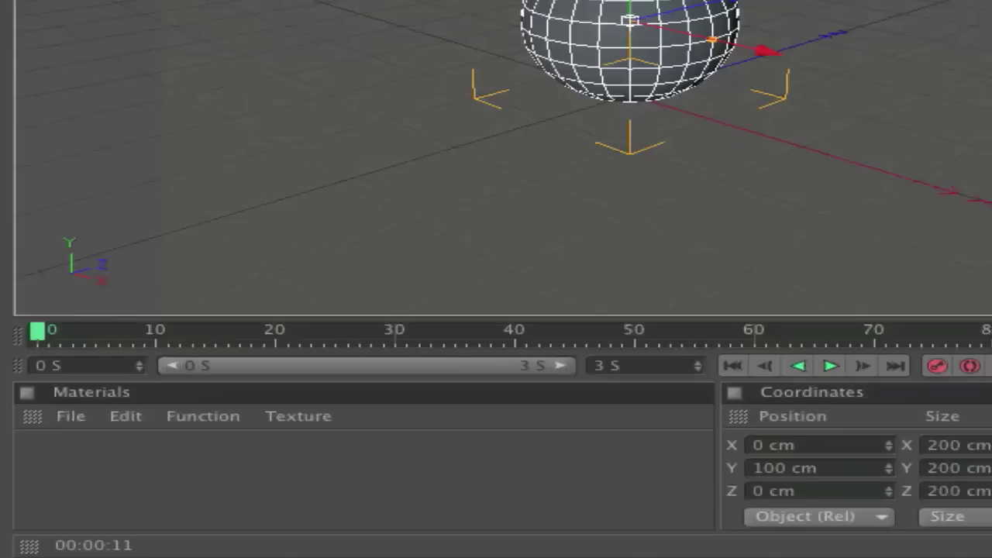
# Create a new material, Mat, with Reflection enabled and a Fresnel reflection texture.
pyautogui.click(81, 423)
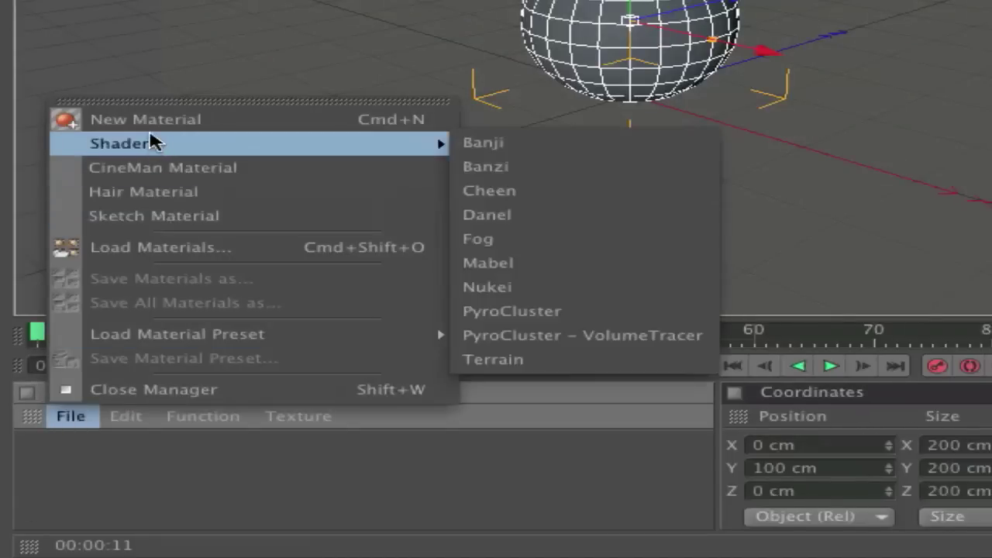
pyautogui.click(155, 133)
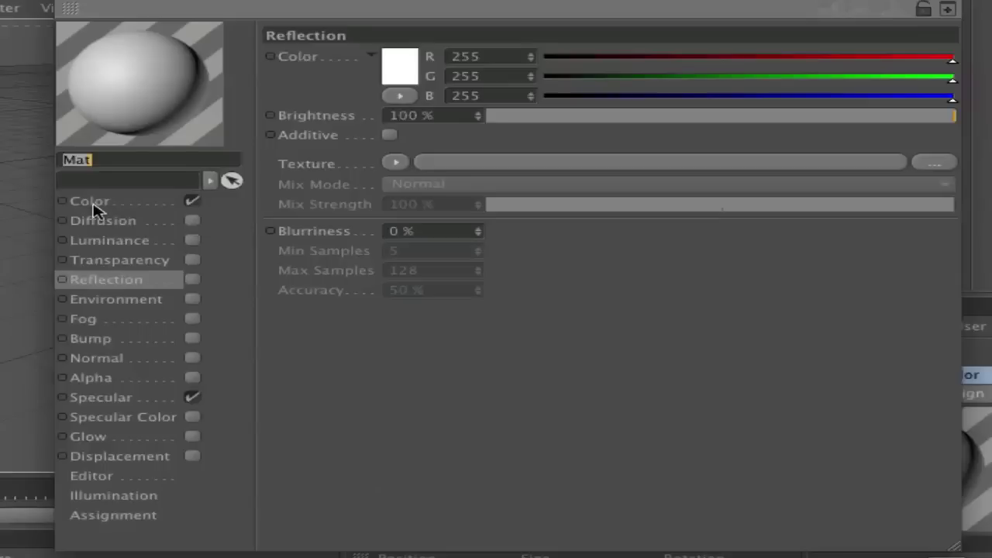
pyautogui.click(192, 279)
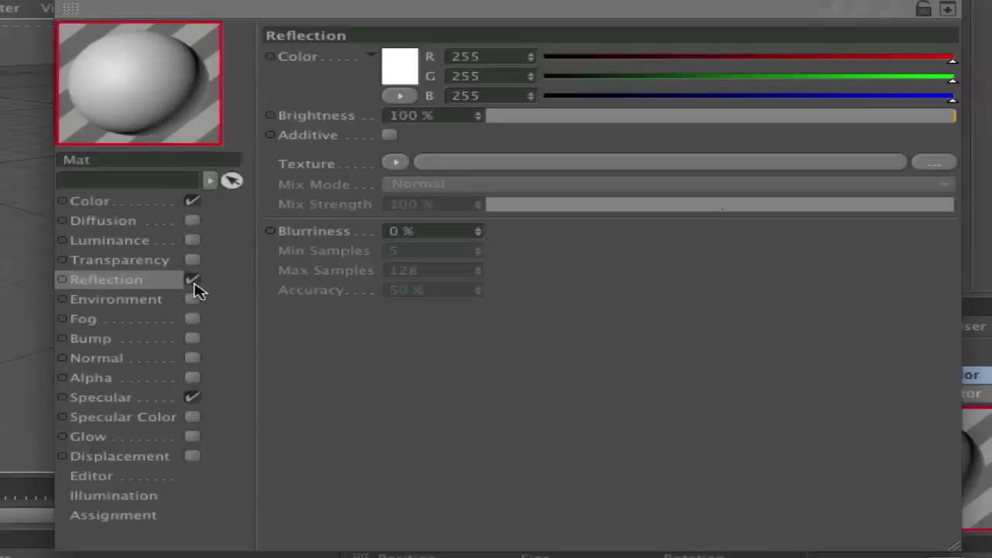
pyautogui.click(395, 164)
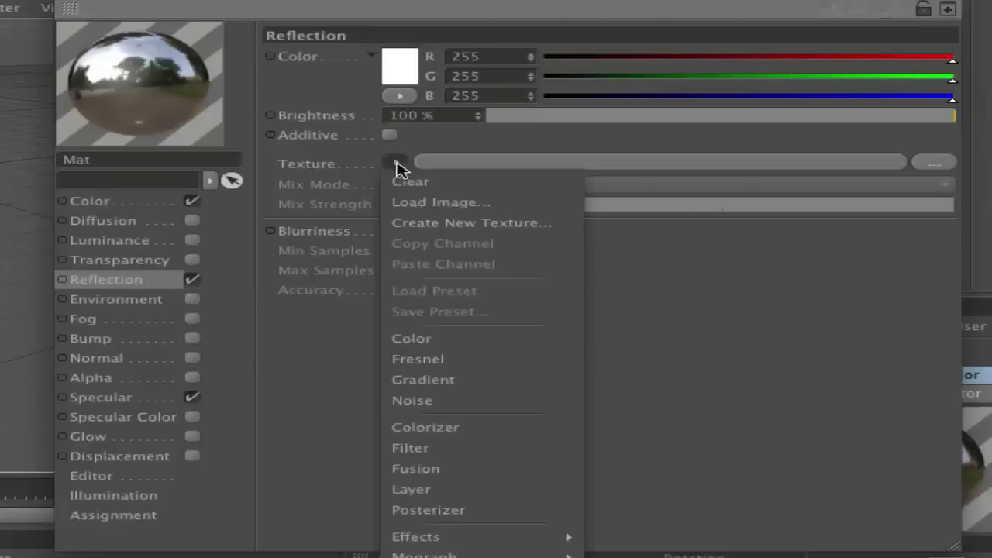
pyautogui.click(407, 359)
# Darken Mat's colour to near-black RGB 11, 11, 13.
pyautogui.click(106, 203)
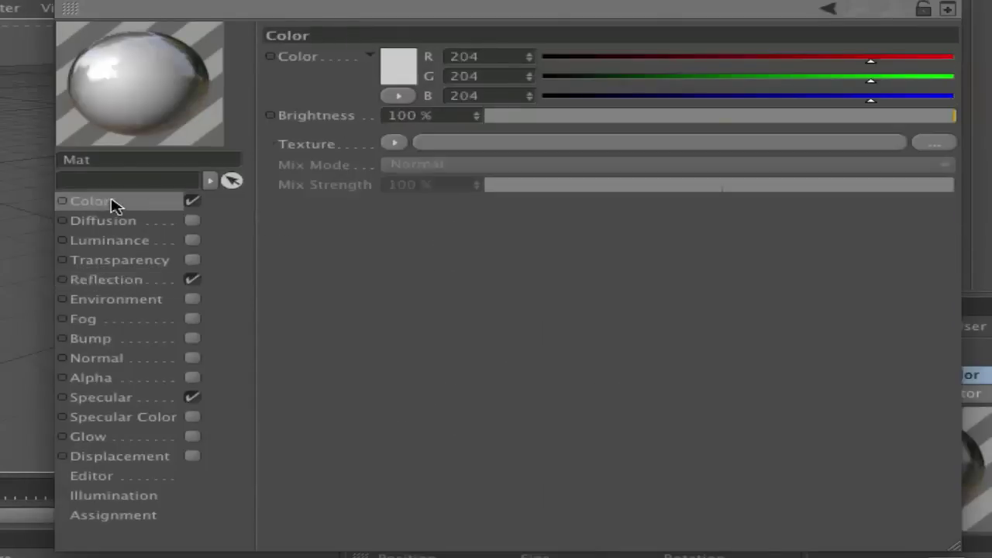
pyautogui.click(561, 59)
pyautogui.click(560, 76)
pyautogui.click(564, 95)
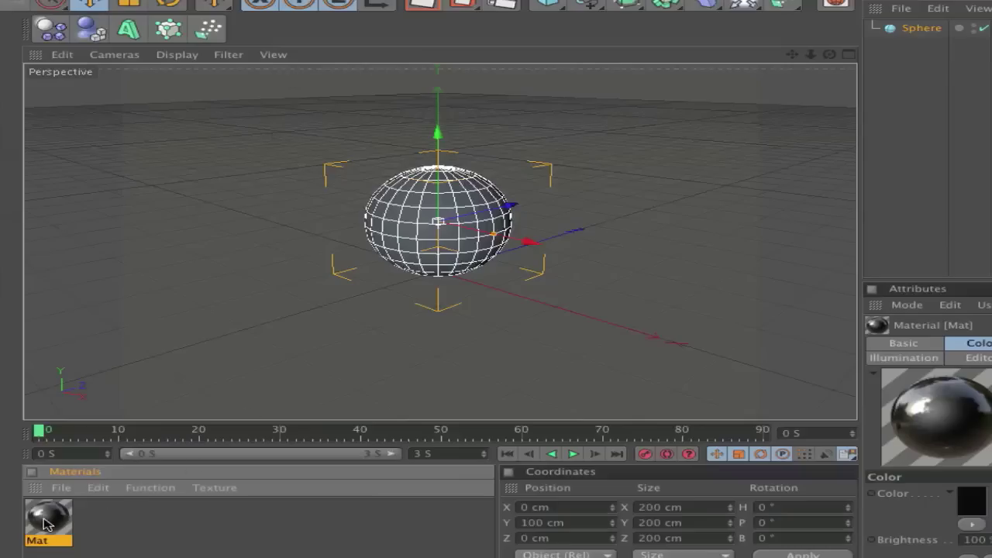
# Apply Mat to the sphere and add a Floor object to the scene.
pyautogui.moveTo(45, 524); pyautogui.dragTo(462, 217)
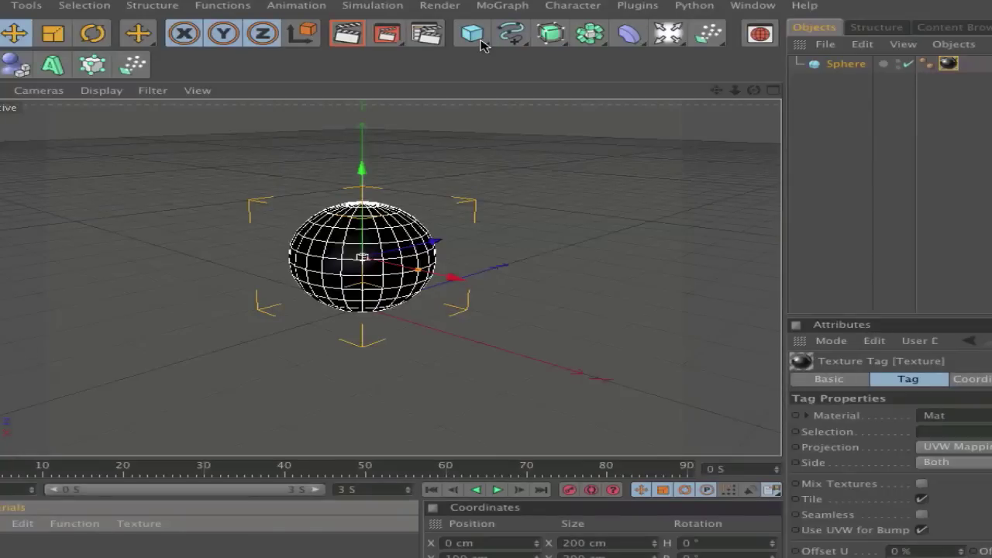
pyautogui.click(671, 33)
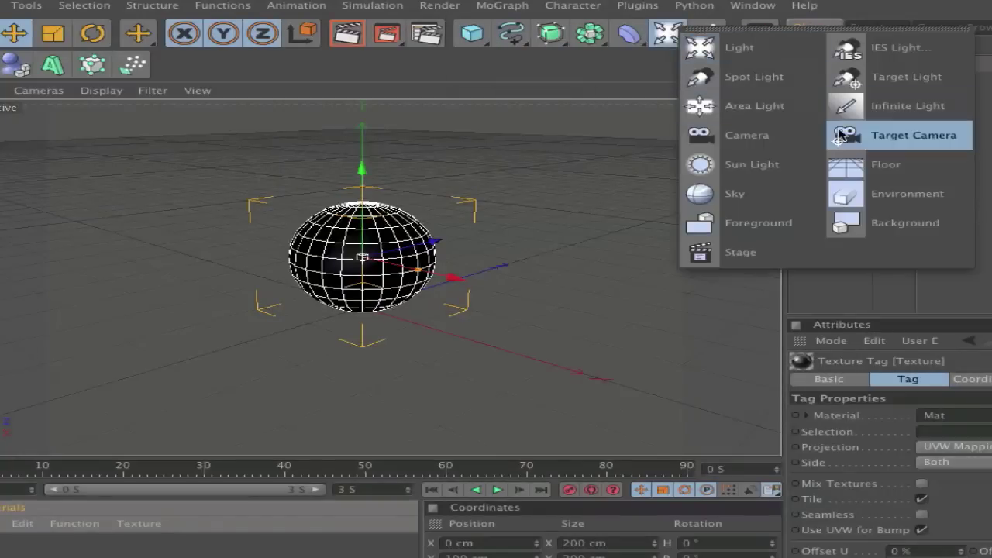
pyautogui.click(855, 165)
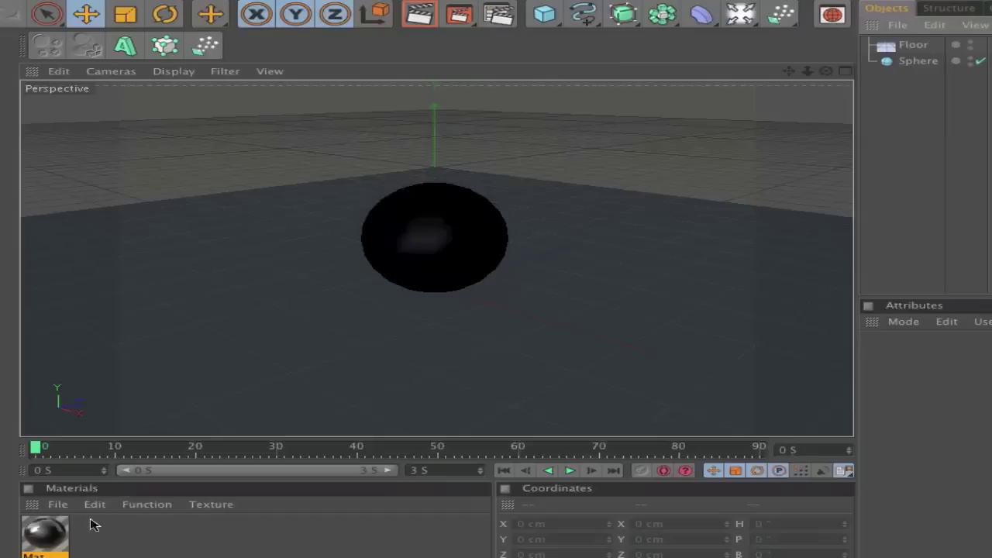
# Create Mat.1 with cyan luminance (RGB 0, 255, 255) at 200% brightness.
pyautogui.click(62, 505)
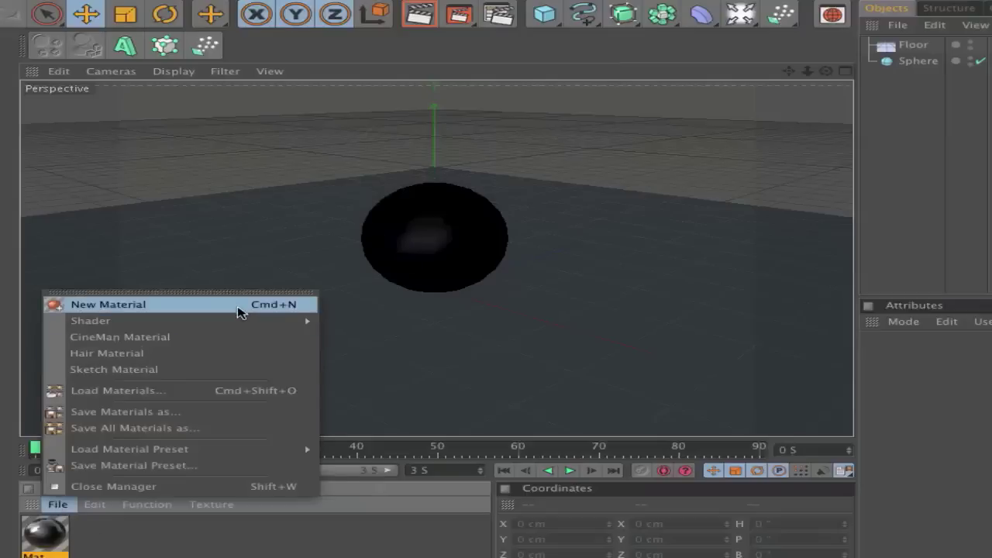
pyautogui.click(239, 310)
pyautogui.doubleClick(44, 535)
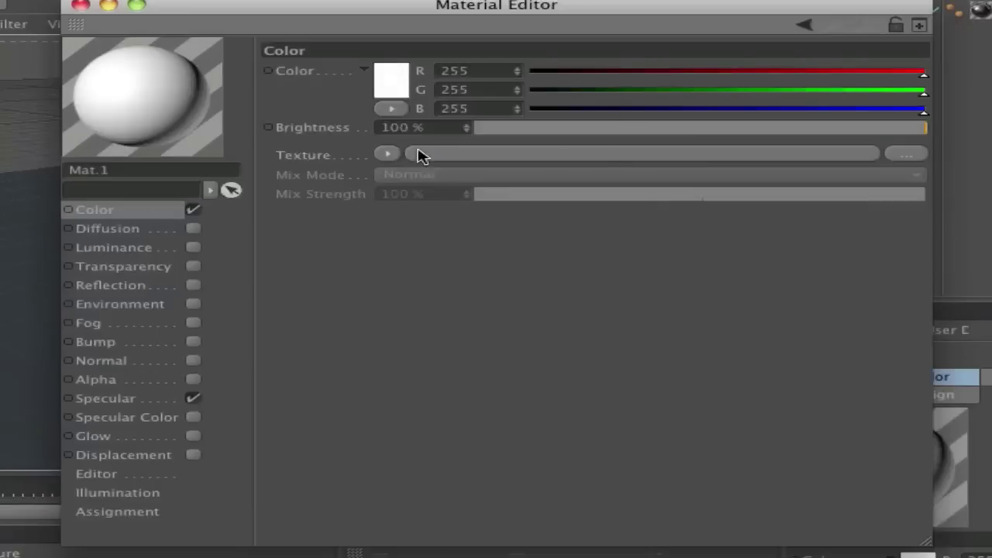
pyautogui.click(193, 249)
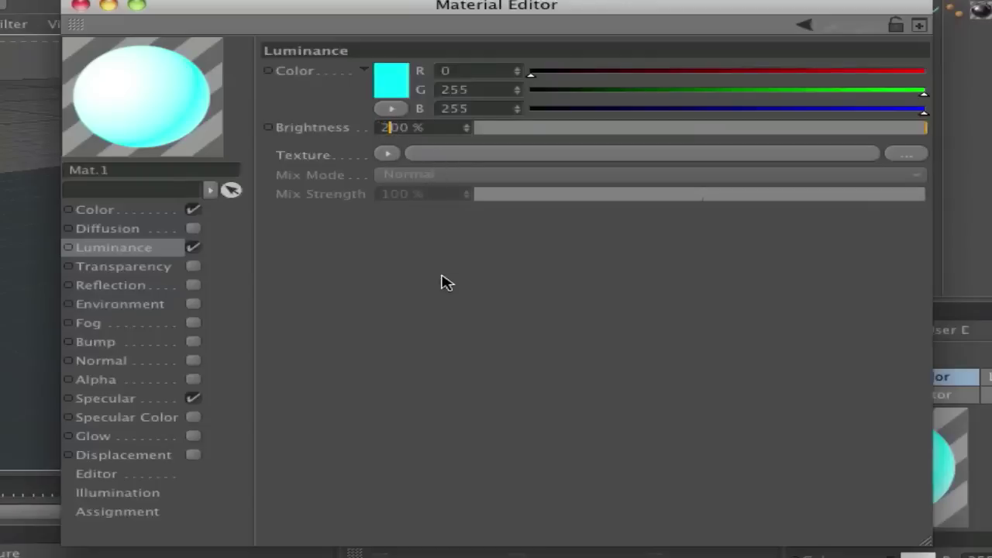
pyautogui.press('Return')
pyautogui.click(81, 4)
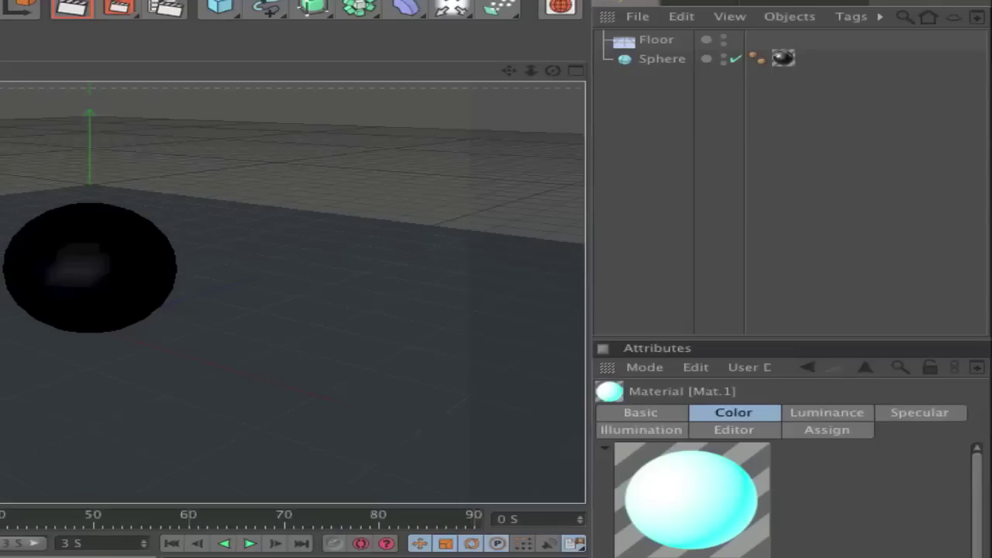
# Make the sphere editable with C and switch to polygon mode.
pyautogui.click(671, 62)
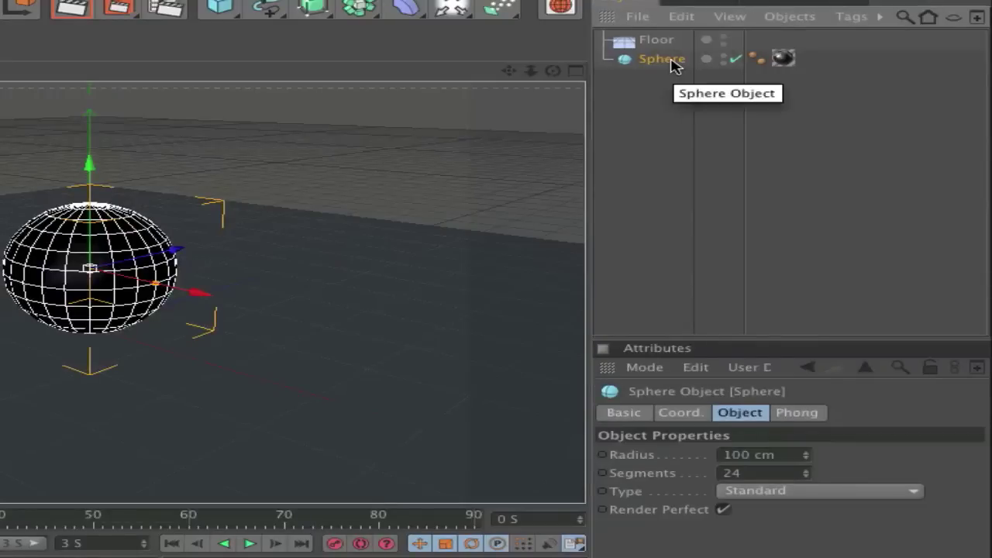
pyautogui.press('c')
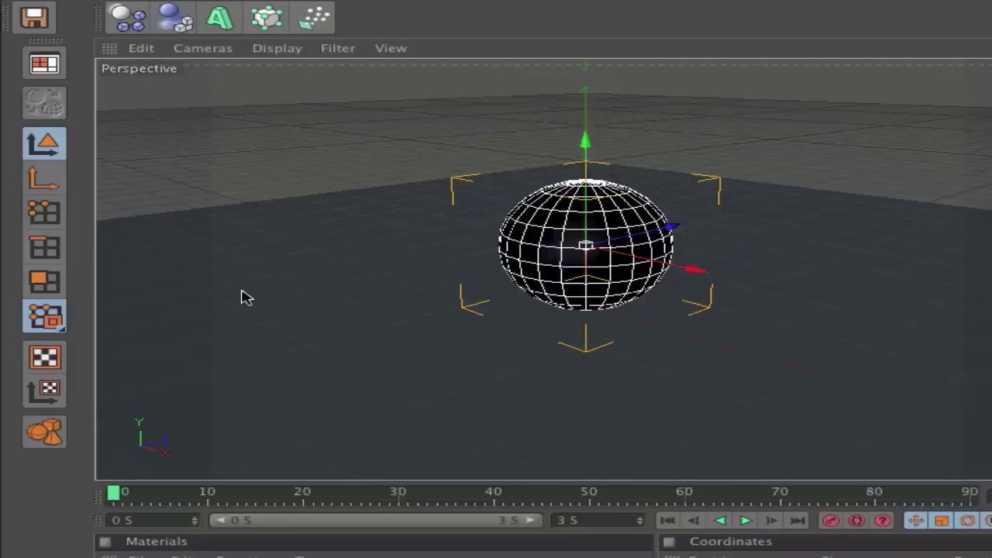
pyautogui.click(42, 280)
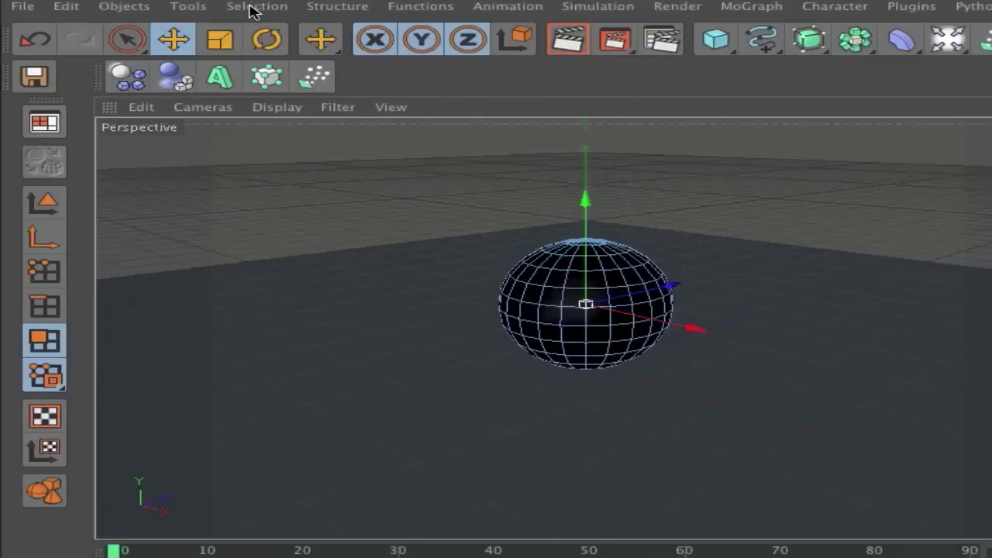
# Switch to Ring Selection and select the sphere's middle rings and top pole cap.
pyautogui.click(249, 9)
pyautogui.click(348, 157)
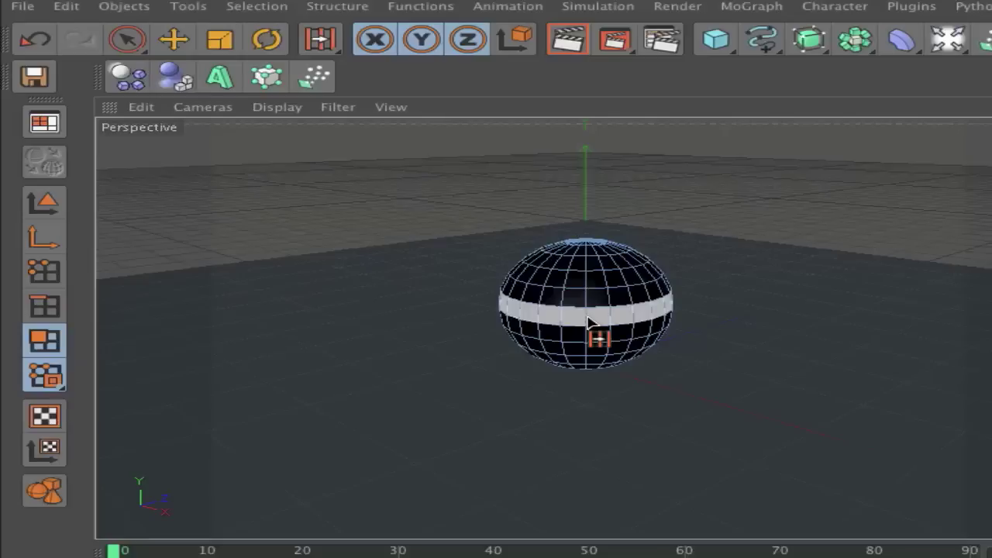
pyautogui.click(587, 323)
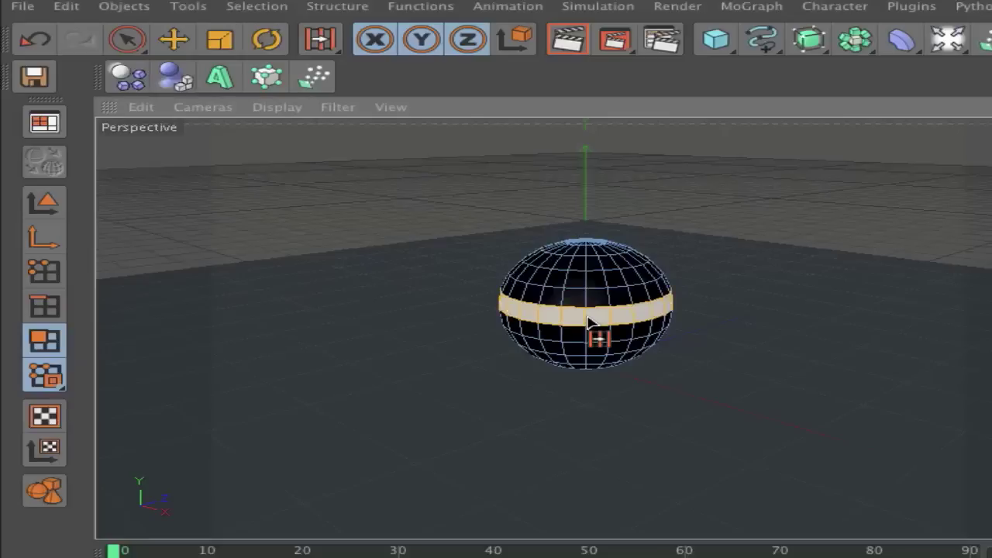
pyautogui.keyDown('shift'); pyautogui.click(609, 344); pyautogui.keyUp('shift')
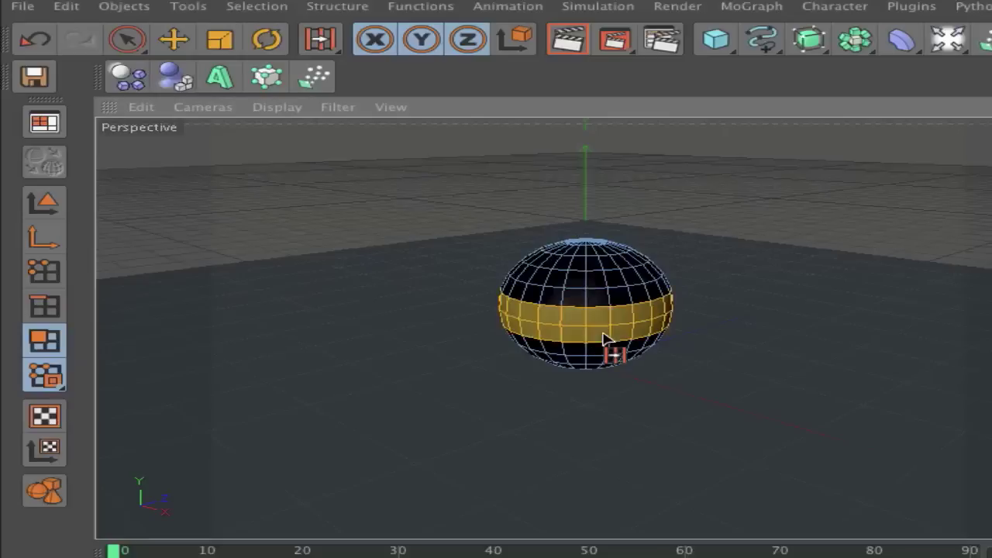
pyautogui.hotkey('ctrl', 'z')
pyautogui.keyDown('shift'); pyautogui.click(648, 336); pyautogui.keyUp('shift')
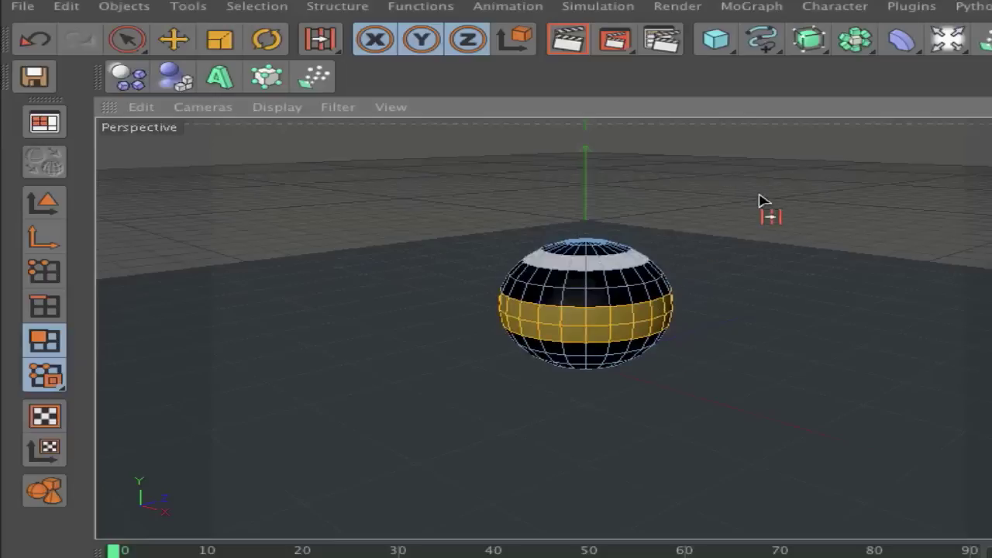
pyautogui.keyDown('alt'); pyautogui.moveTo(665, 201); pyautogui.dragTo(665, 279); pyautogui.keyUp('alt')
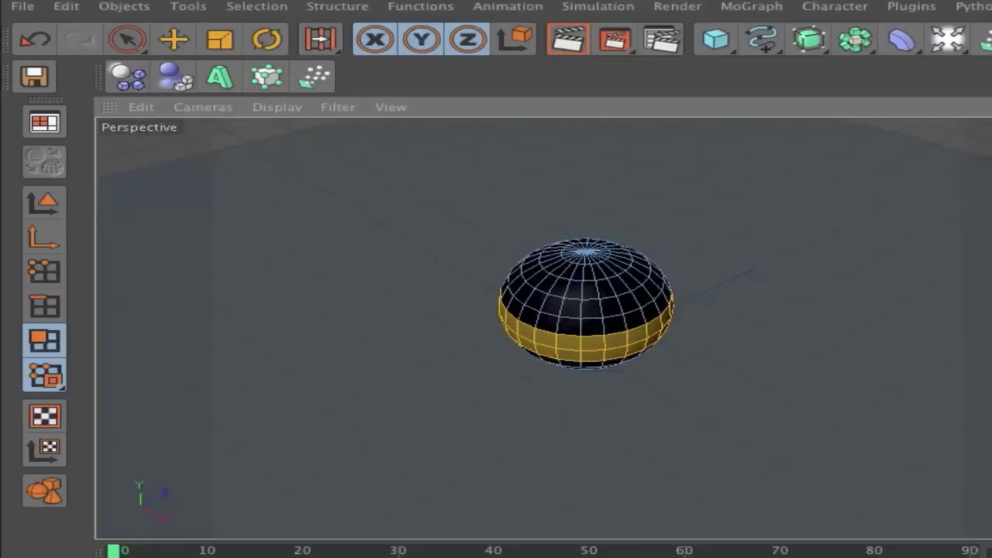
pyautogui.click(588, 262)
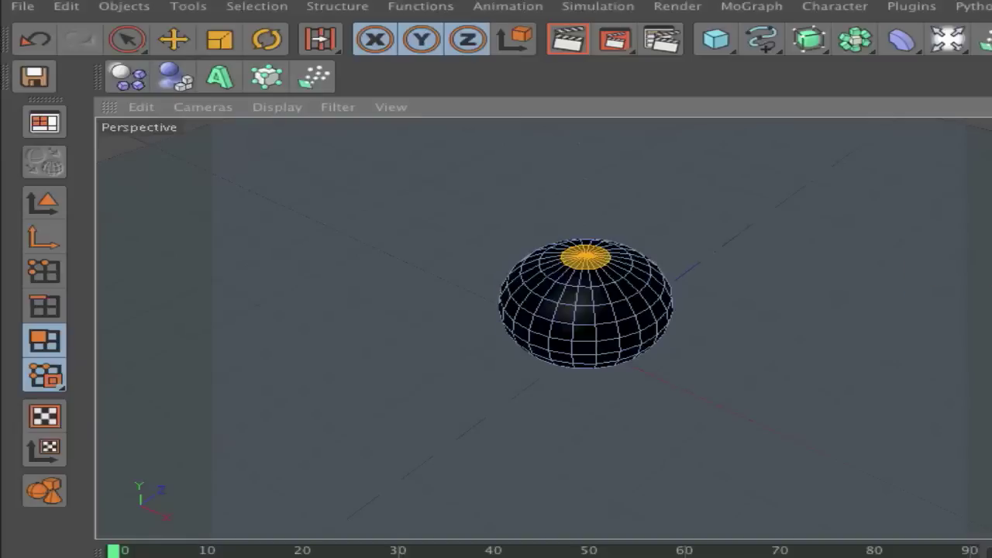
# Add the two equator loops and the bottom pole ring to the selection.
pyautogui.keyDown('alt'); pyautogui.moveTo(922, 178); pyautogui.dragTo(922, 213); pyautogui.keyUp('alt')
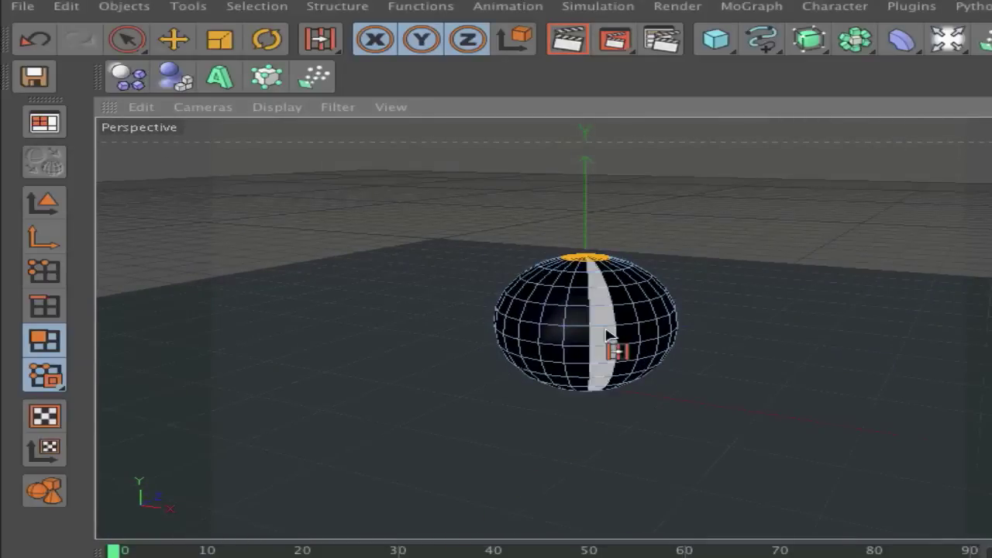
pyautogui.keyDown('shift'); pyautogui.click(583, 339); pyautogui.keyUp('shift')
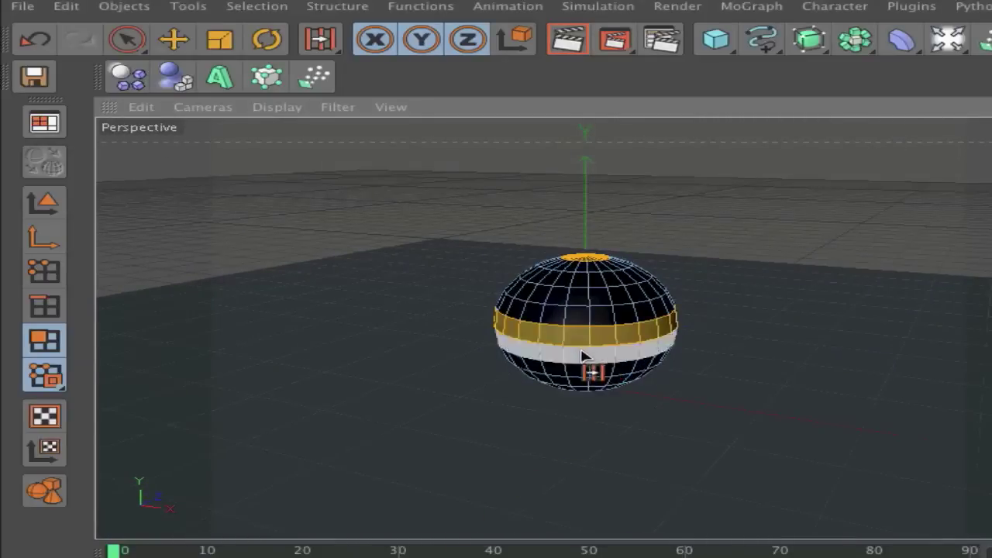
pyautogui.keyDown('shift'); pyautogui.click(604, 358); pyautogui.keyUp('shift')
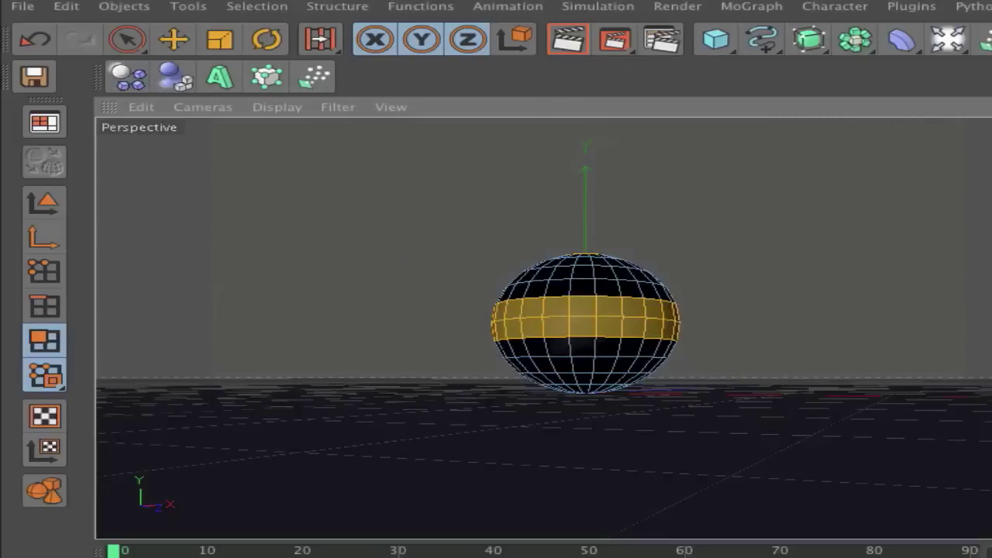
pyautogui.hotkey('ctrl', 'r')
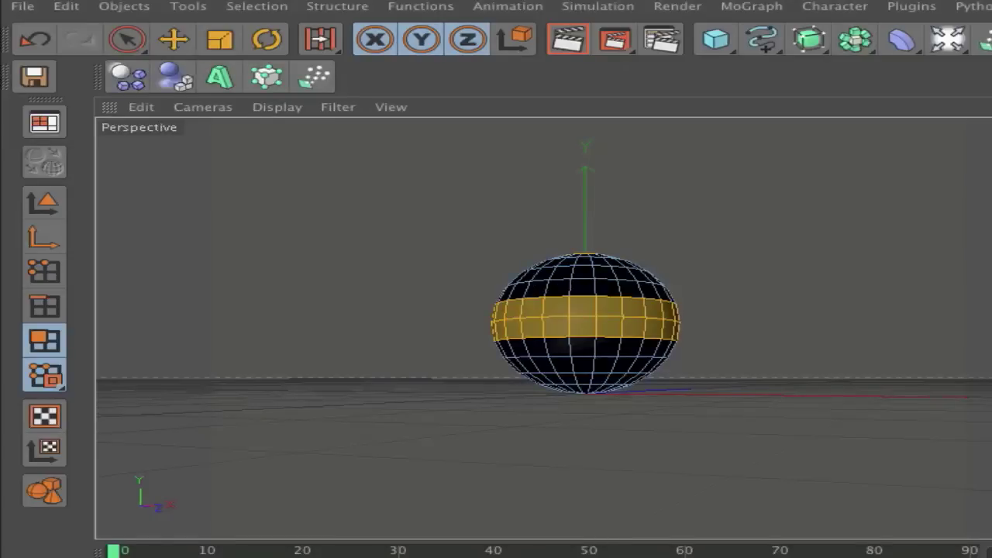
pyautogui.keyDown('alt'); pyautogui.moveTo(542, 426); pyautogui.dragTo(574, 481); pyautogui.keyUp('alt')
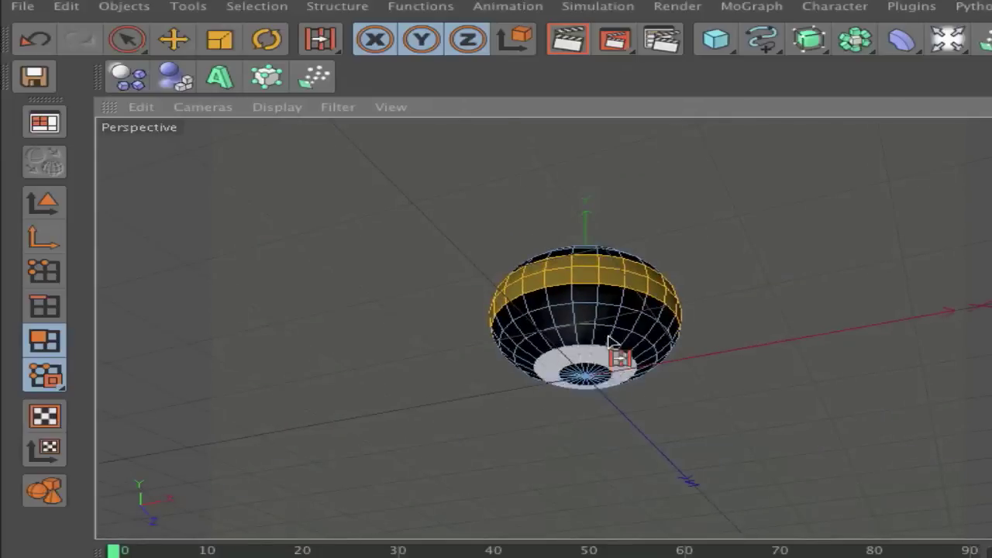
pyautogui.keyDown('shift'); pyautogui.click(587, 371); pyautogui.keyUp('shift')
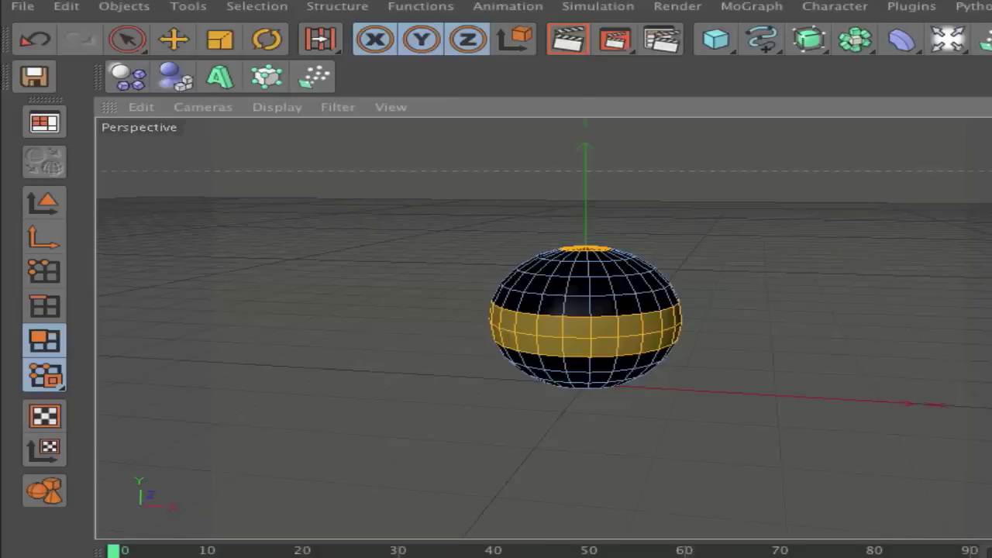
# Activate the Move tool on the selected polygon band.
pyautogui.click(174, 43)
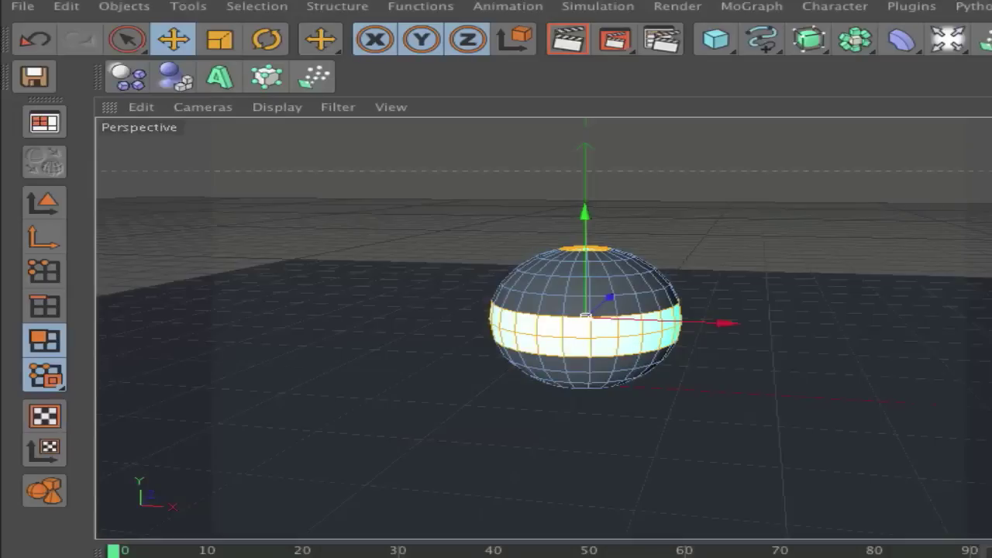
# Add Global Illumination in Render Settings with irradiance cache Auto Save unchecked.
pyautogui.click(667, 45)
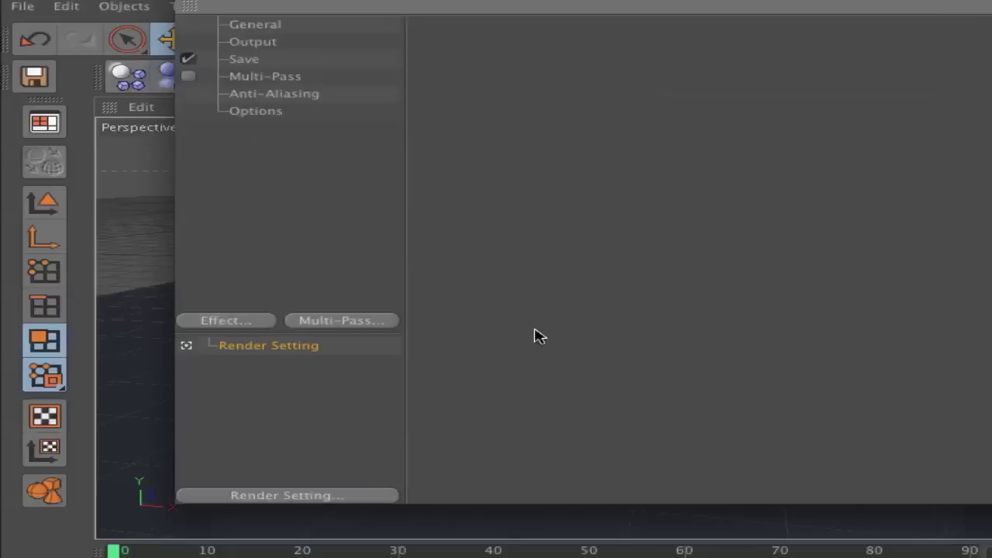
pyautogui.click(214, 322)
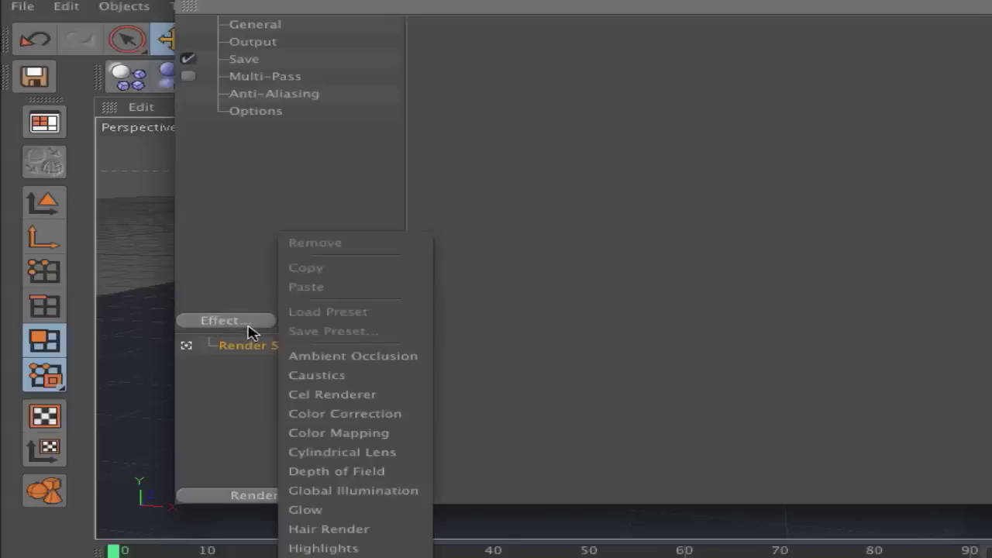
pyautogui.click(336, 494)
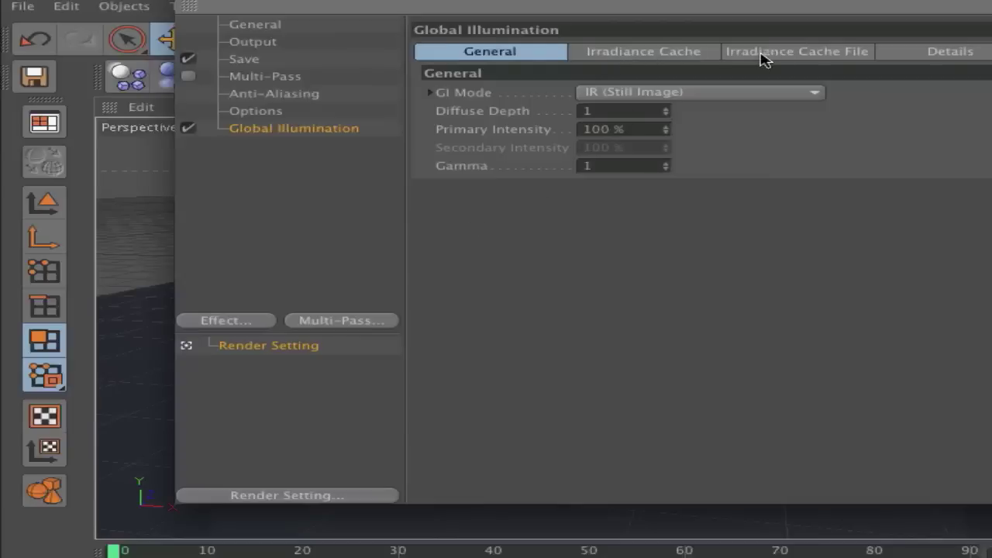
pyautogui.click(801, 53)
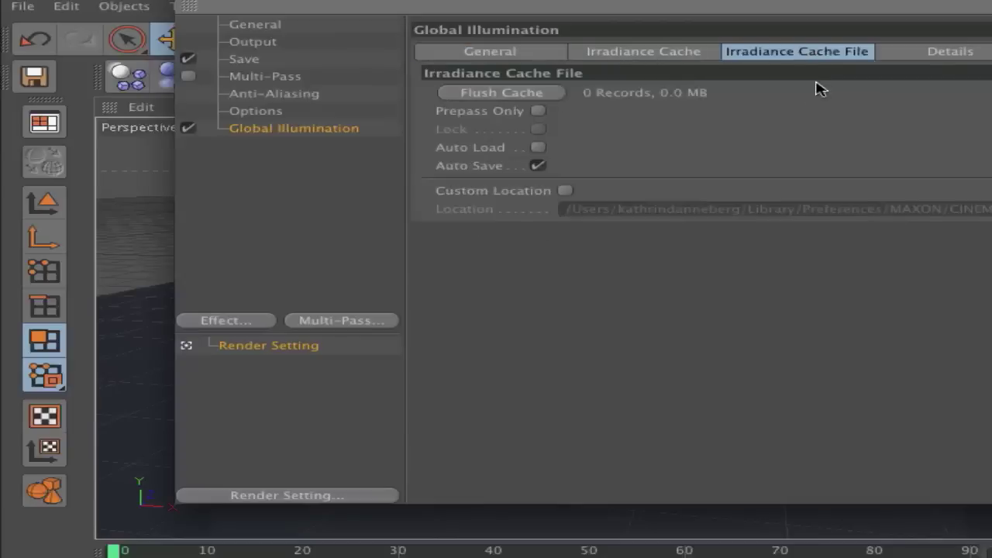
pyautogui.click(537, 166)
pyautogui.click(197, 3)
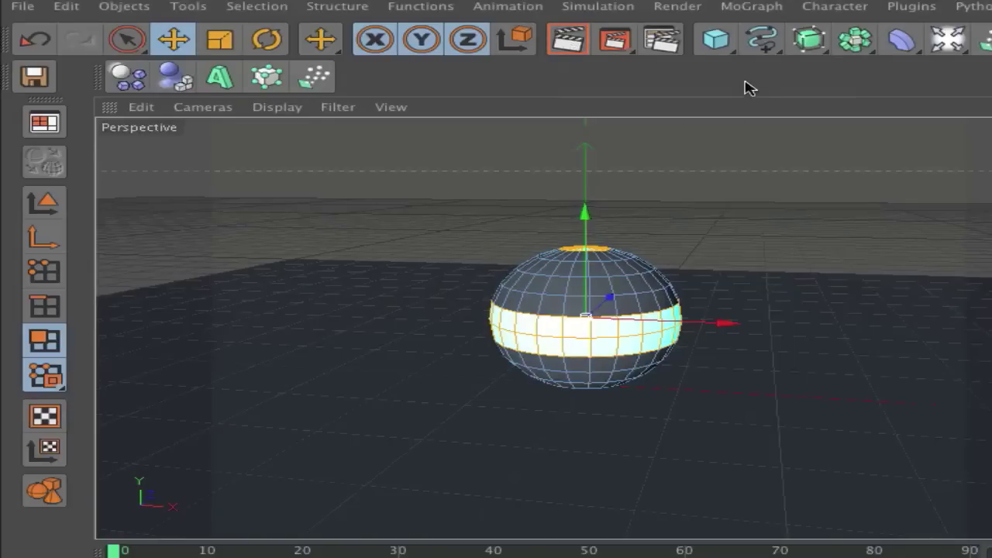
# Render the Perspective view to see the cyan bands lighting the floor.
pyautogui.press('super+r')
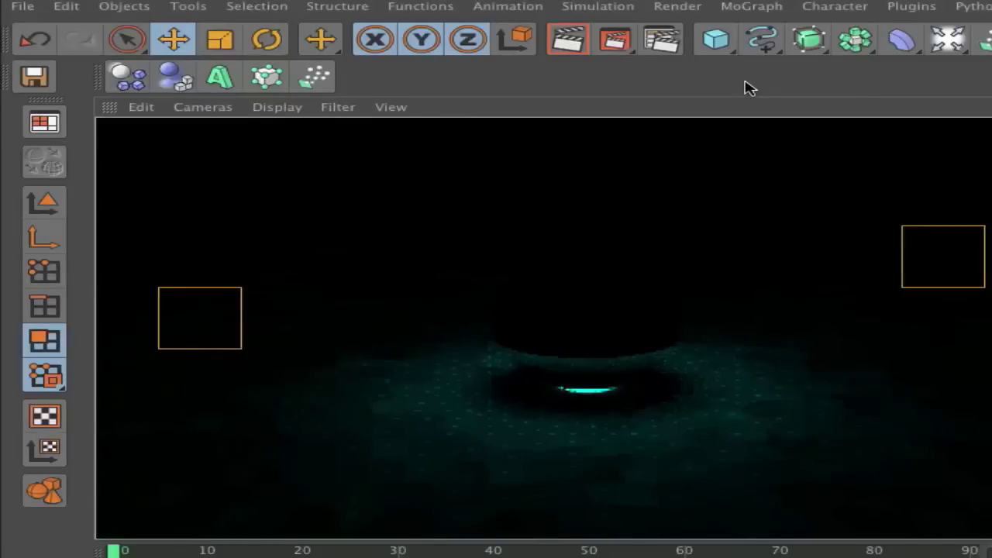